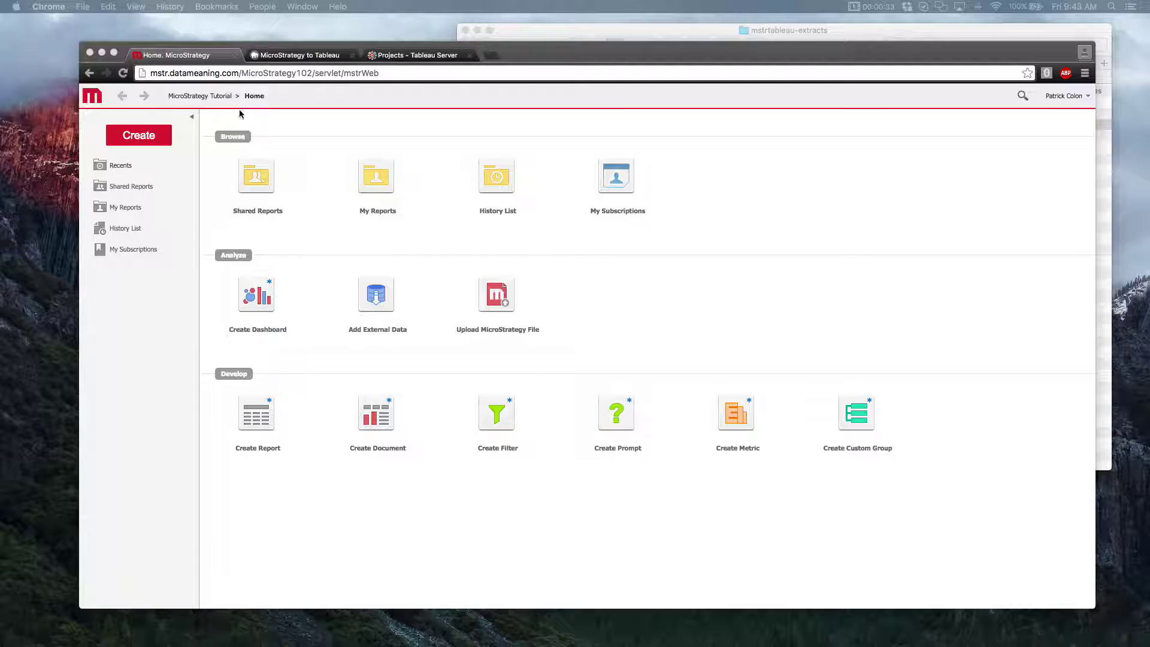
- Open the Tableau folder under Shared Reports to list Profit by Region and the other reports
left_click(256, 187)
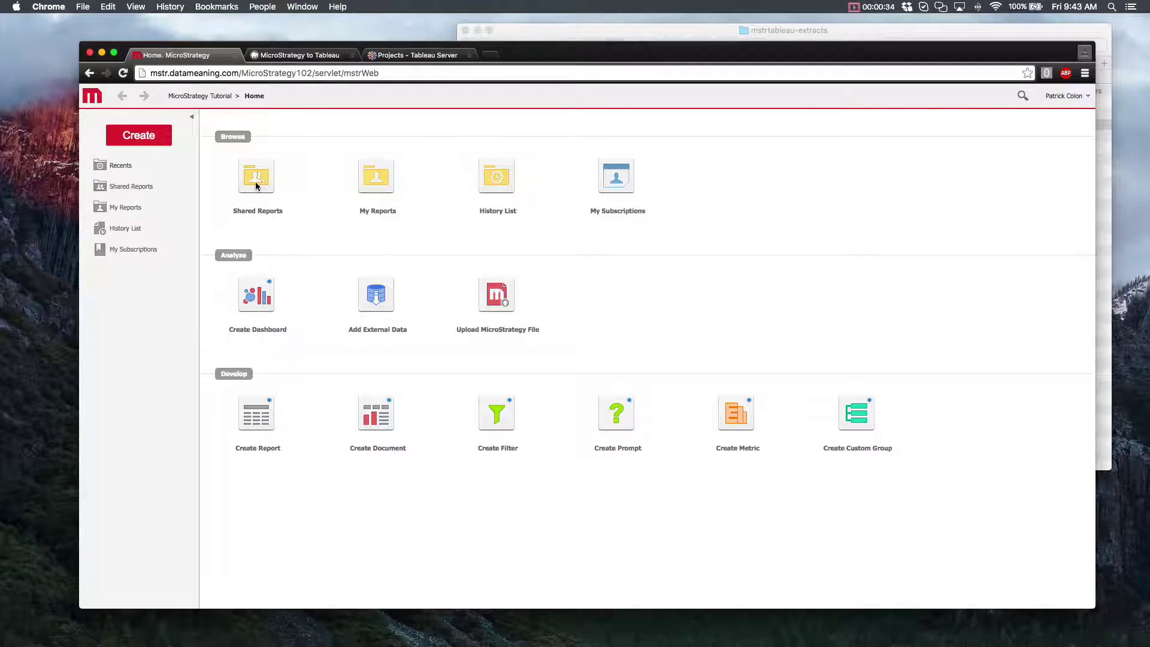
left_click(261, 195)
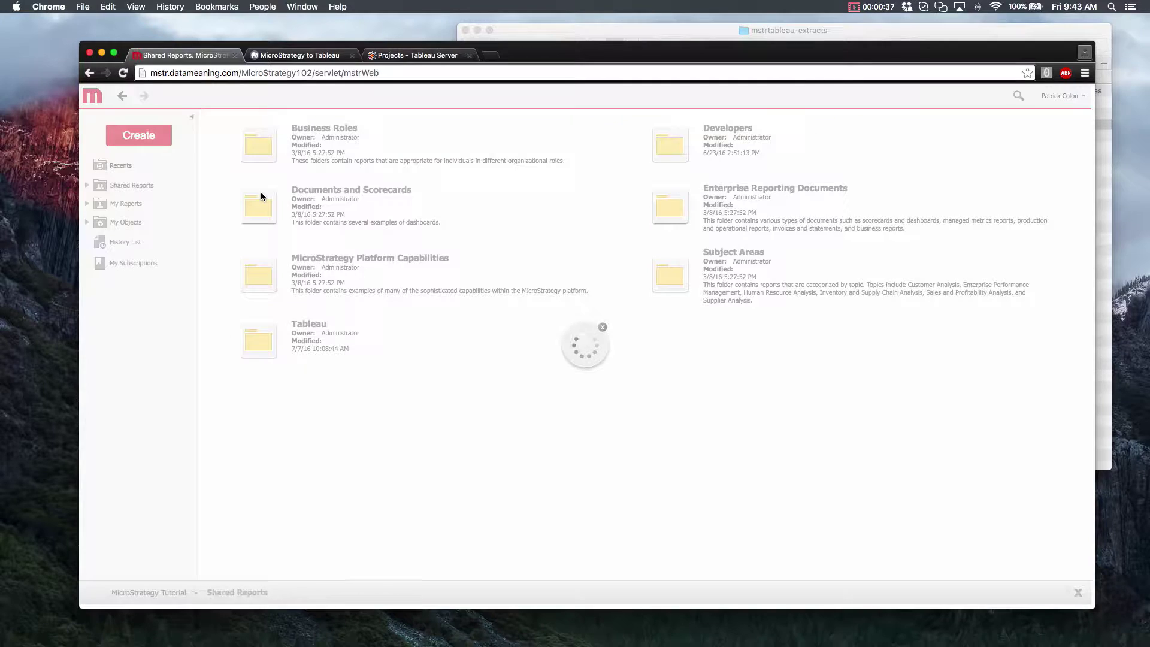
left_click(353, 342)
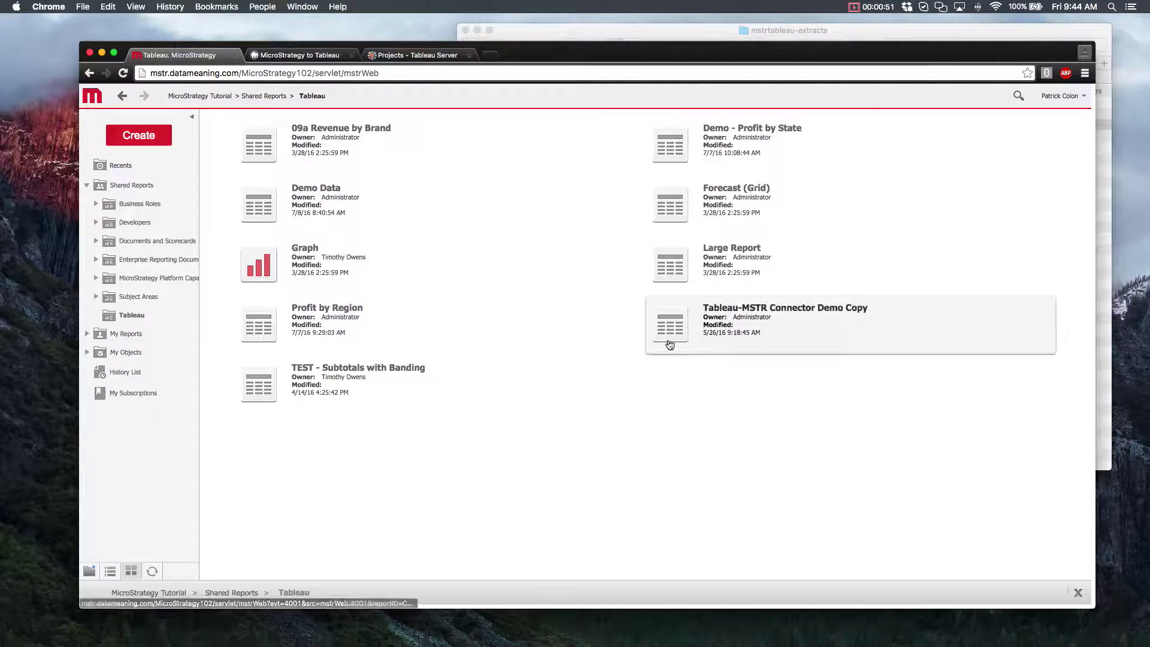
- Go back to the DataMeaning integration page and scroll its report list to the top
left_click(299, 55)
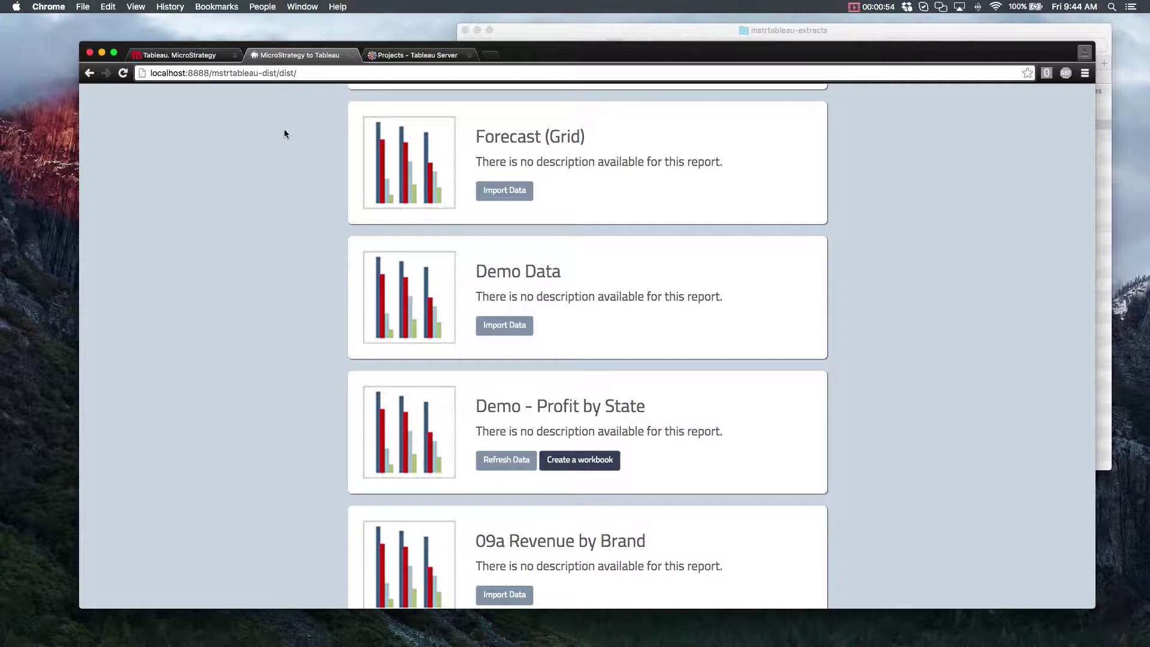
scroll(284, 131, "up", 10)
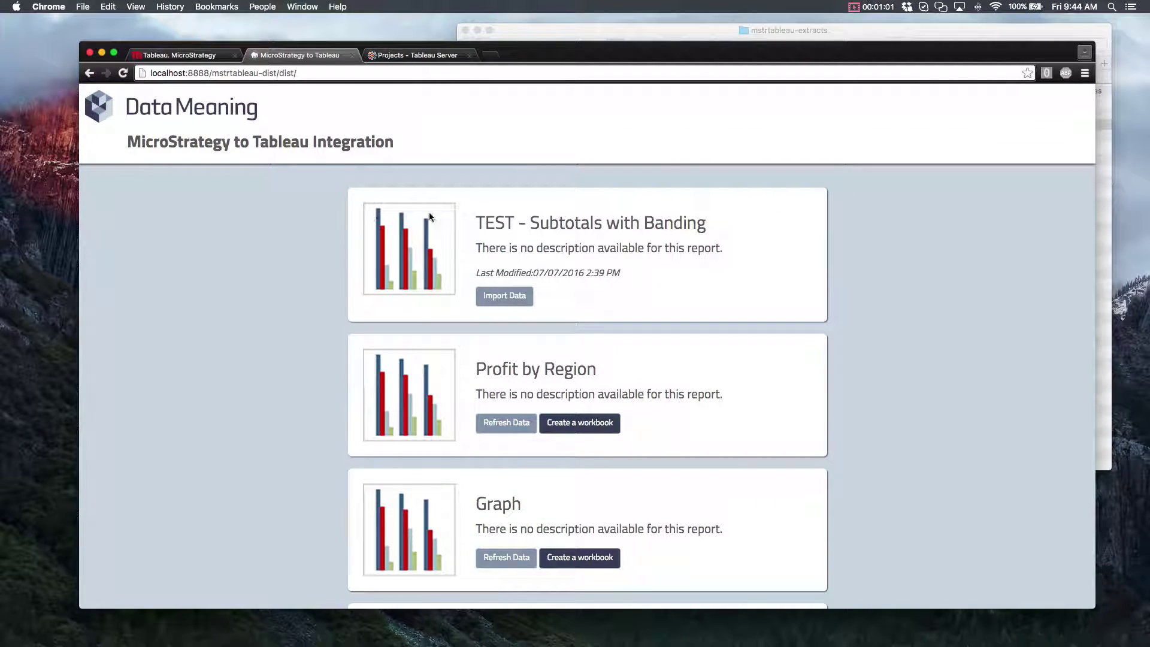
- Run the 'Demo - Profit by State' report from the MicroStrategy Tableau folder
left_click(202, 57)
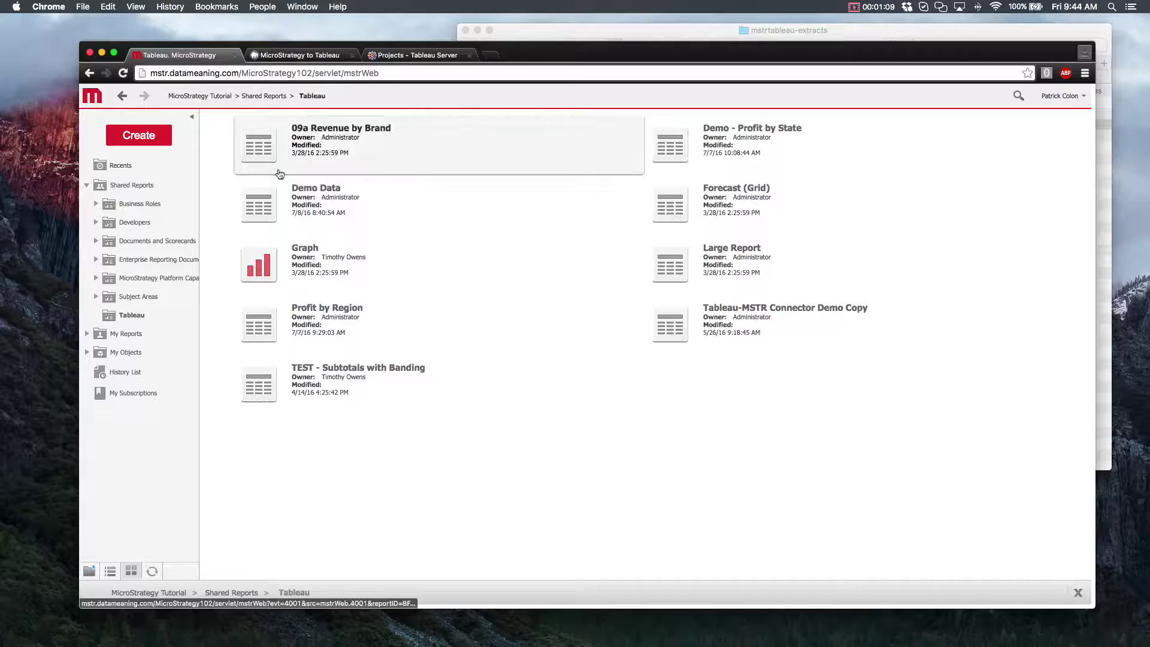
mouse_move(381, 400)
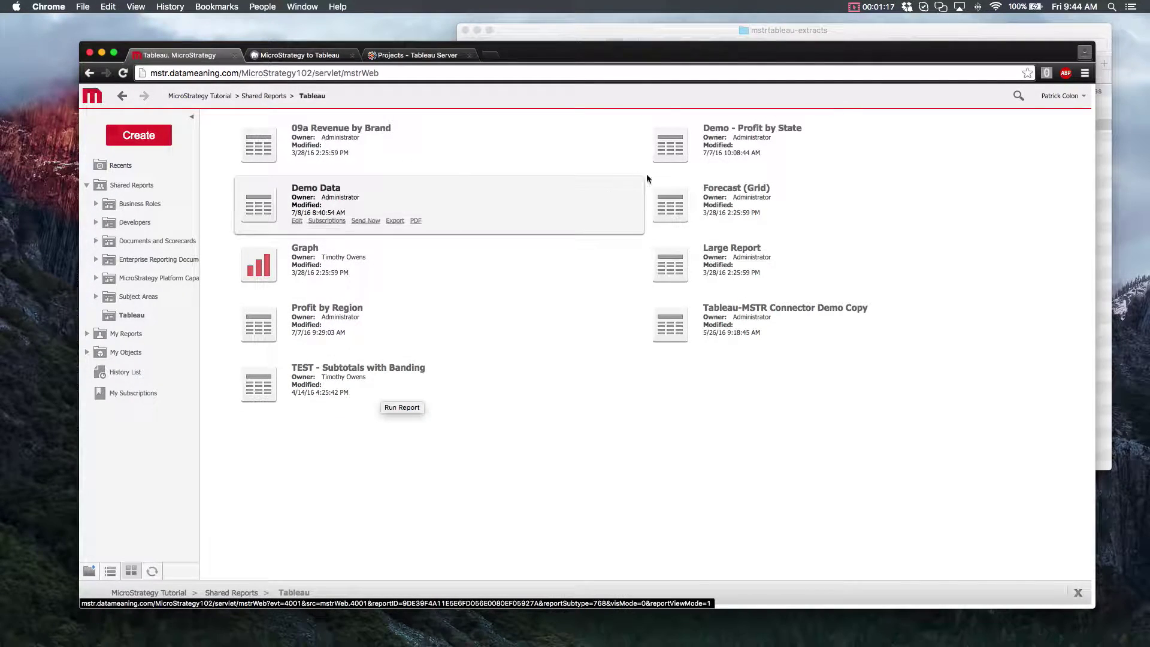
mouse_move(716, 149)
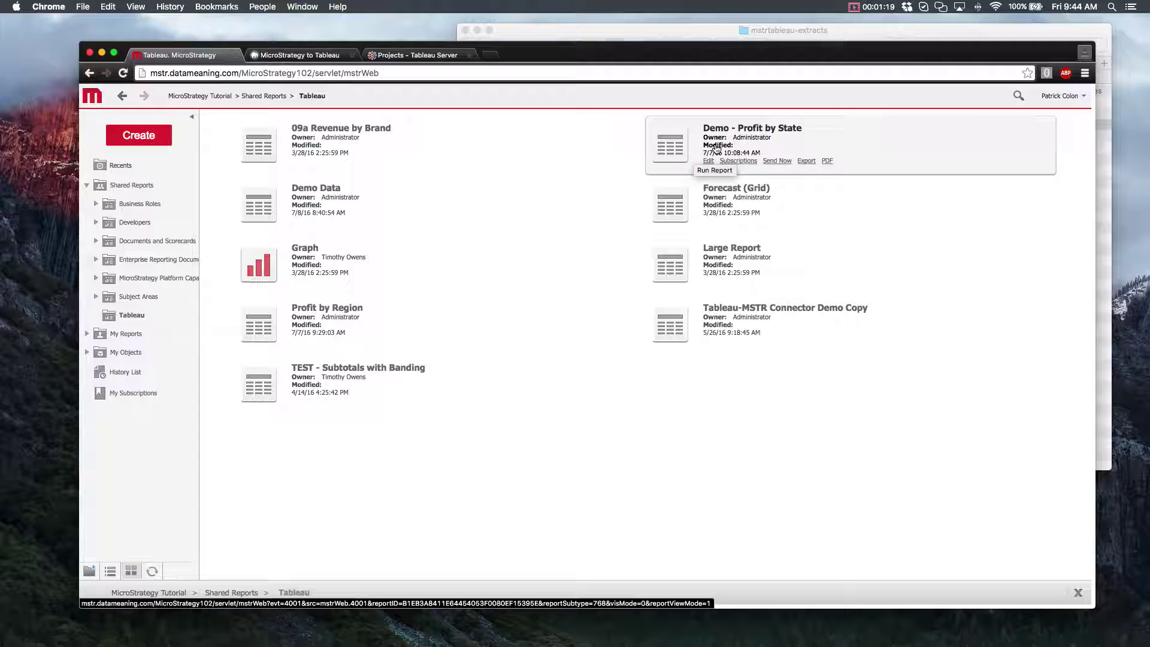
left_click(716, 149)
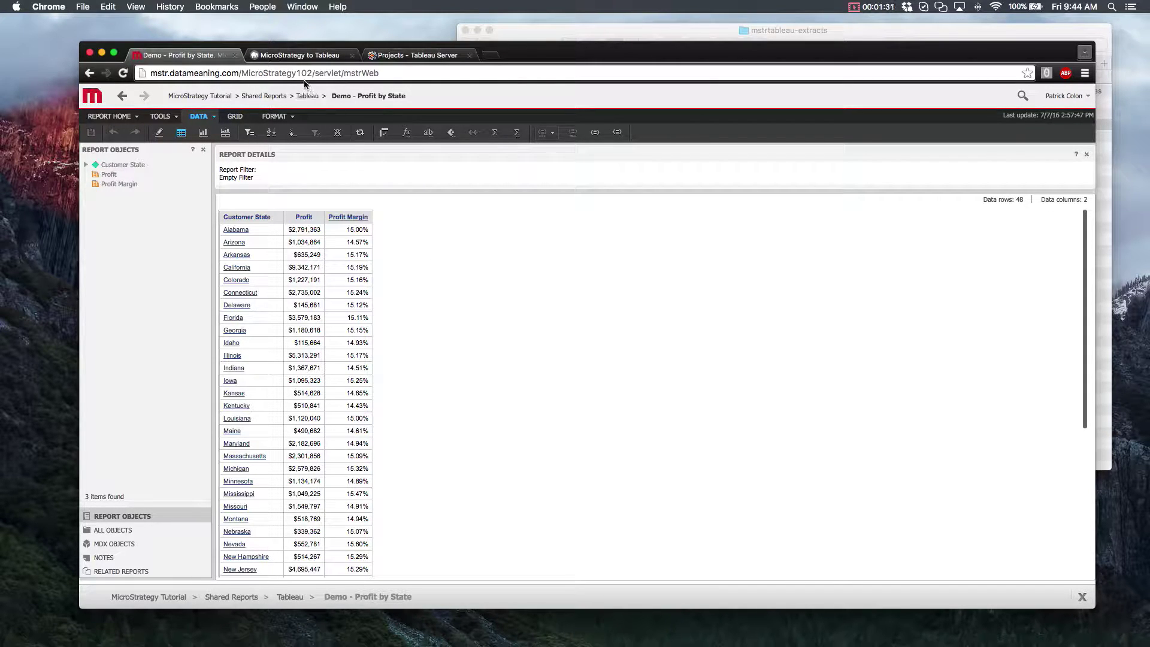
- Scroll the integration's report list down to the Demo Data and Demo - Profit by State cards
left_click(288, 56)
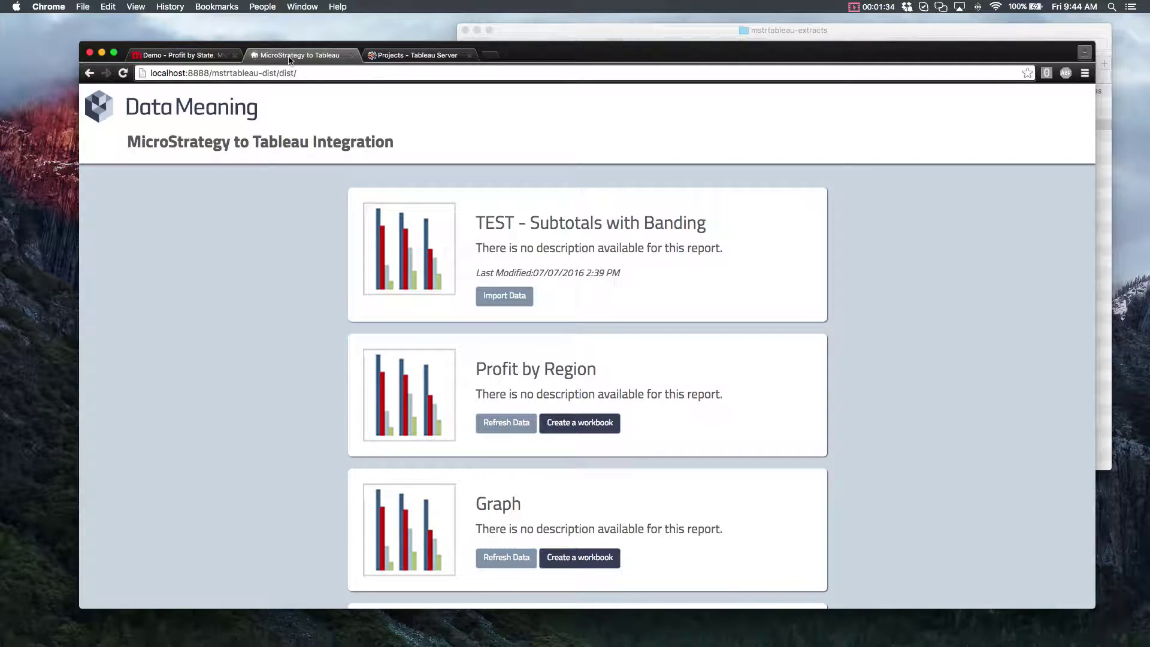
scroll(323, 313, "down", 10)
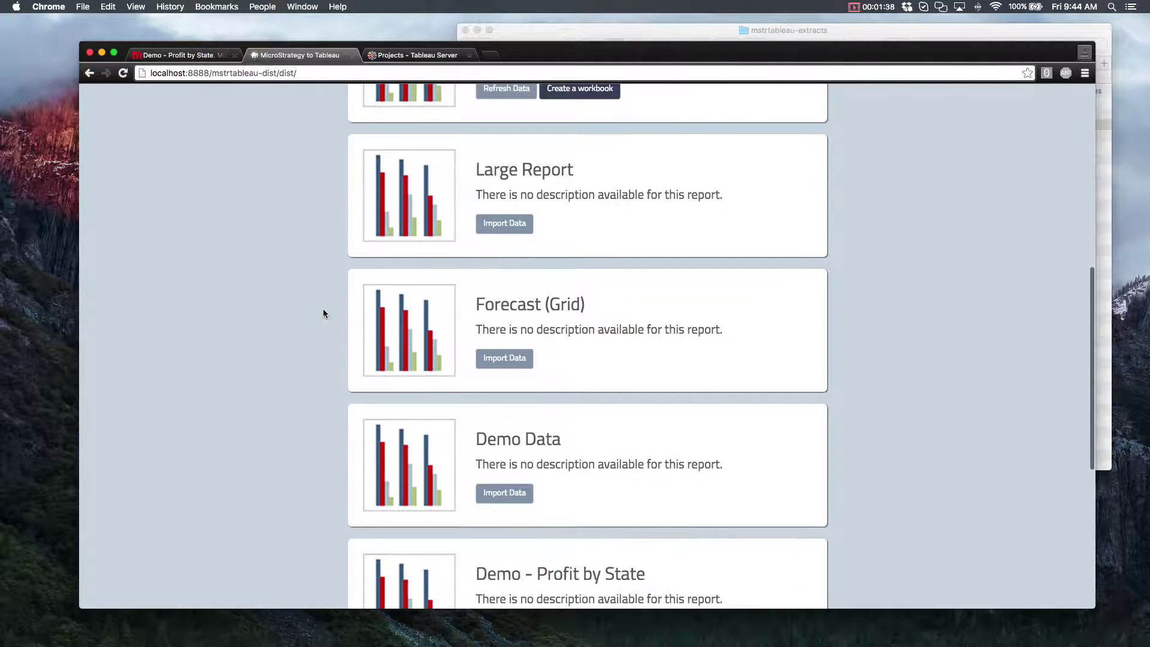
scroll(324, 313, "down", 5)
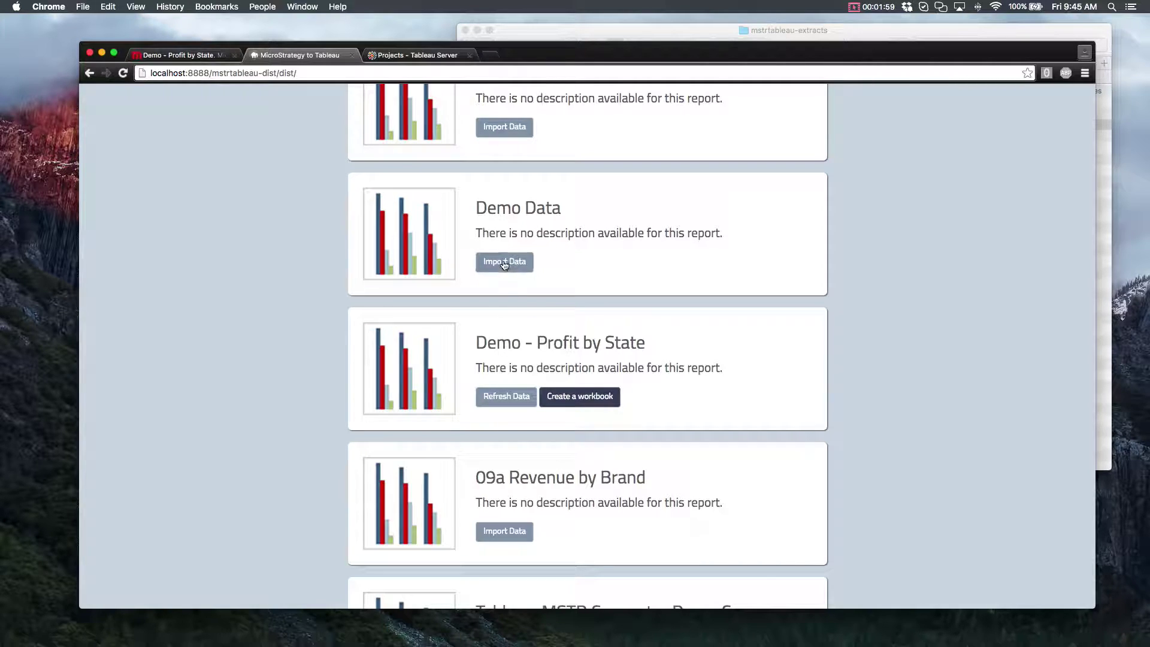
- Import Demo Data and refresh Demo - Profit by State, producing their .tde extracts
left_click(505, 264)
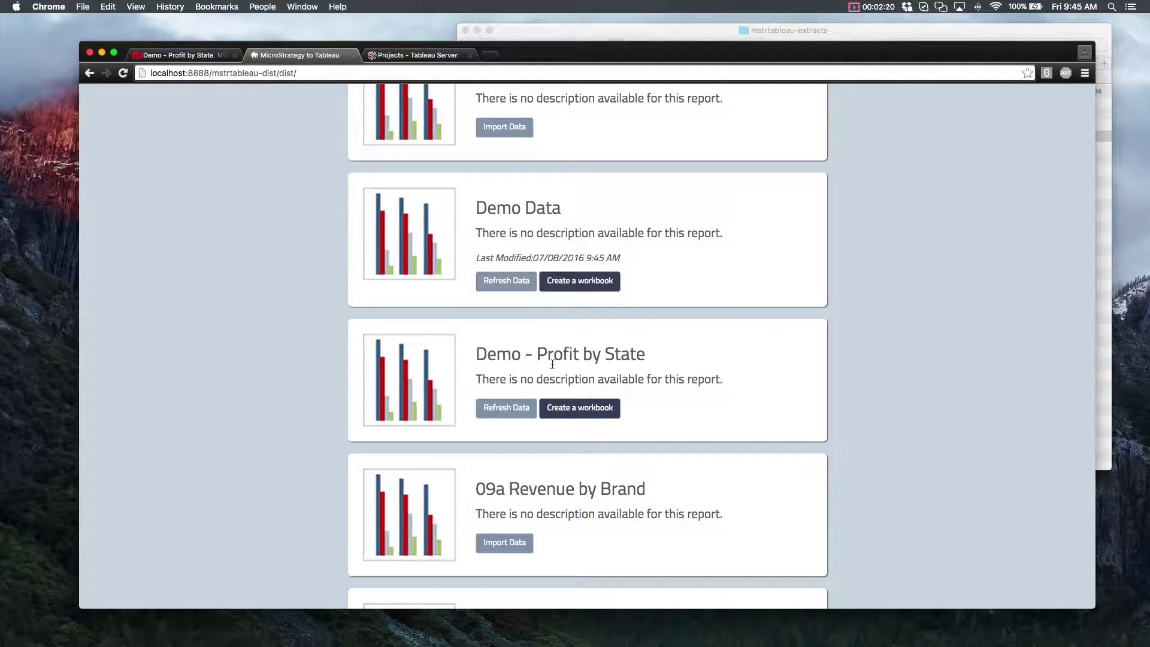
left_click(528, 409)
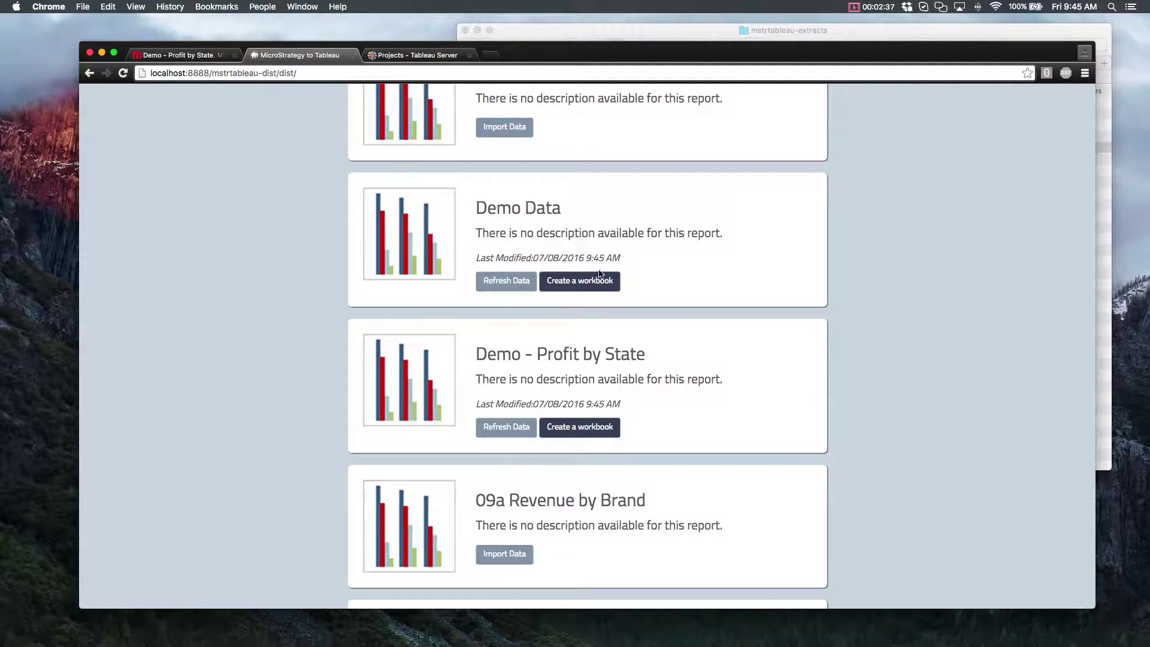
left_click(624, 28)
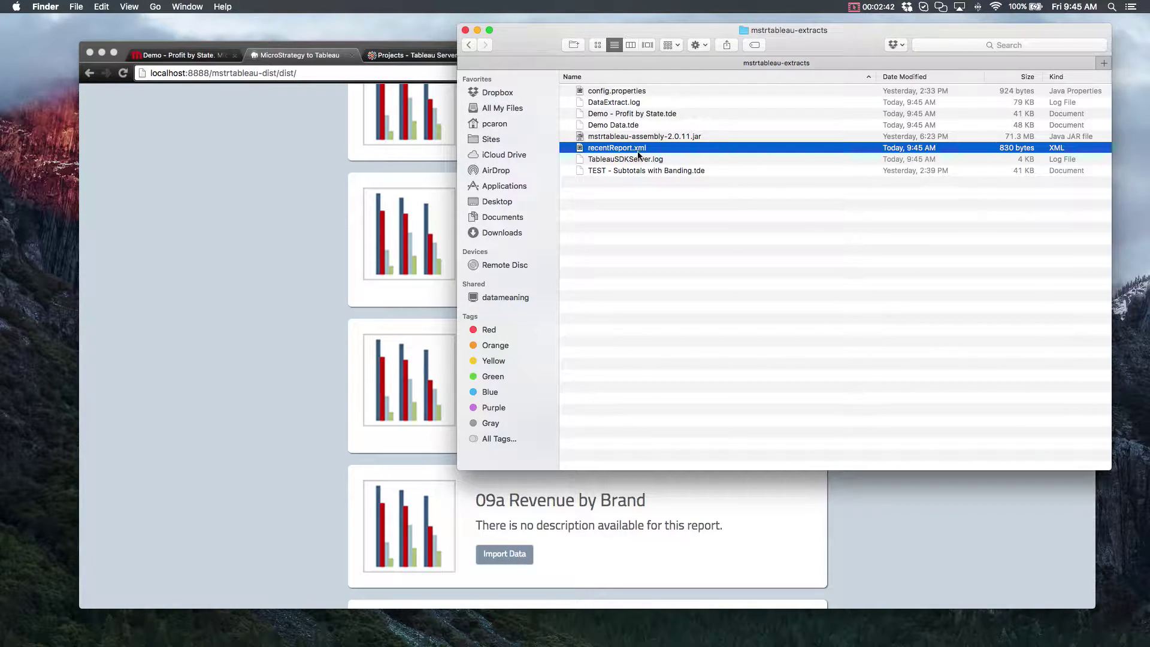
- Locate Demo - Profit by State.tde in the mstrtableau-extracts folder, then return to Chrome
left_click(719, 172)
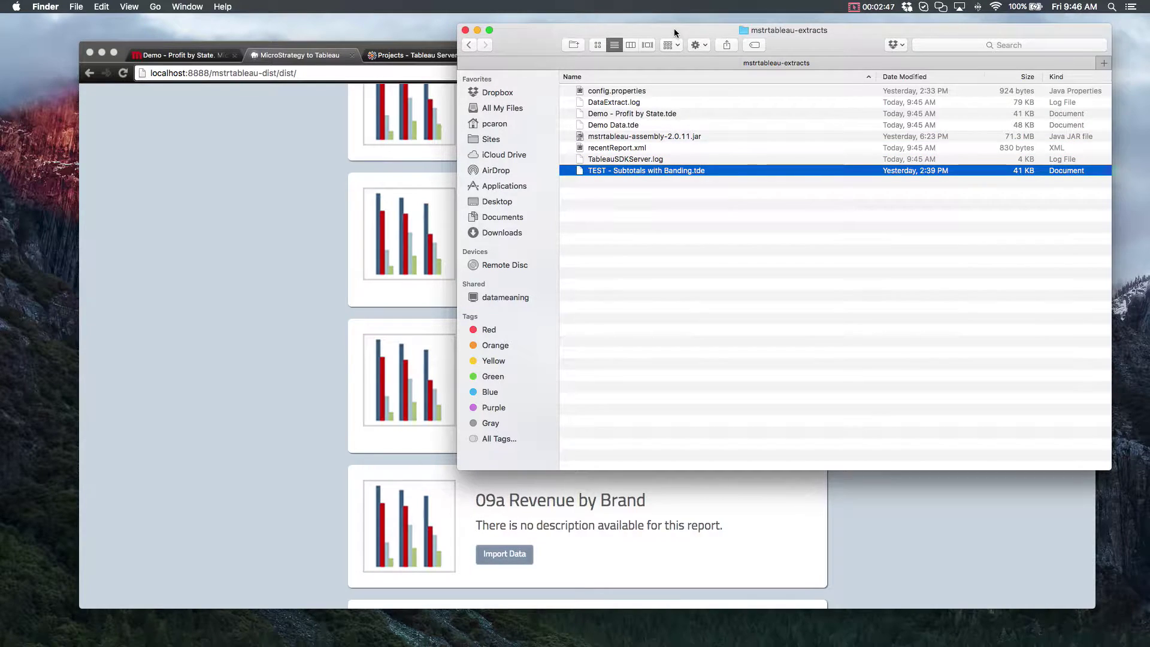
left_click_drag(674, 27, 710, 74)
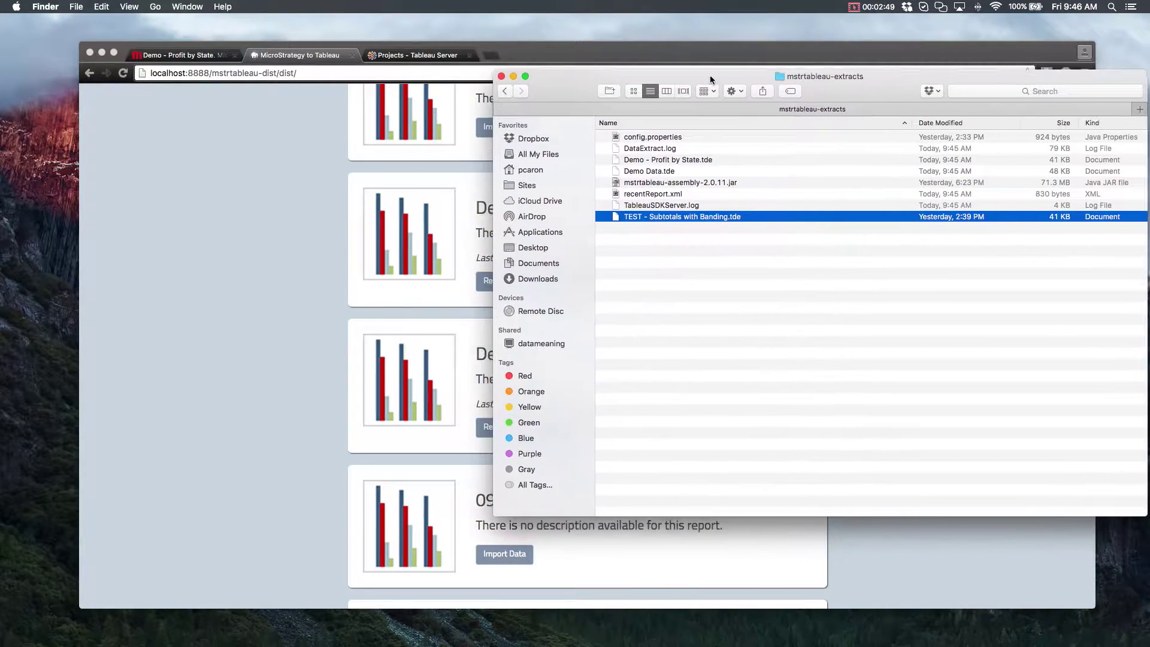
left_click(654, 173)
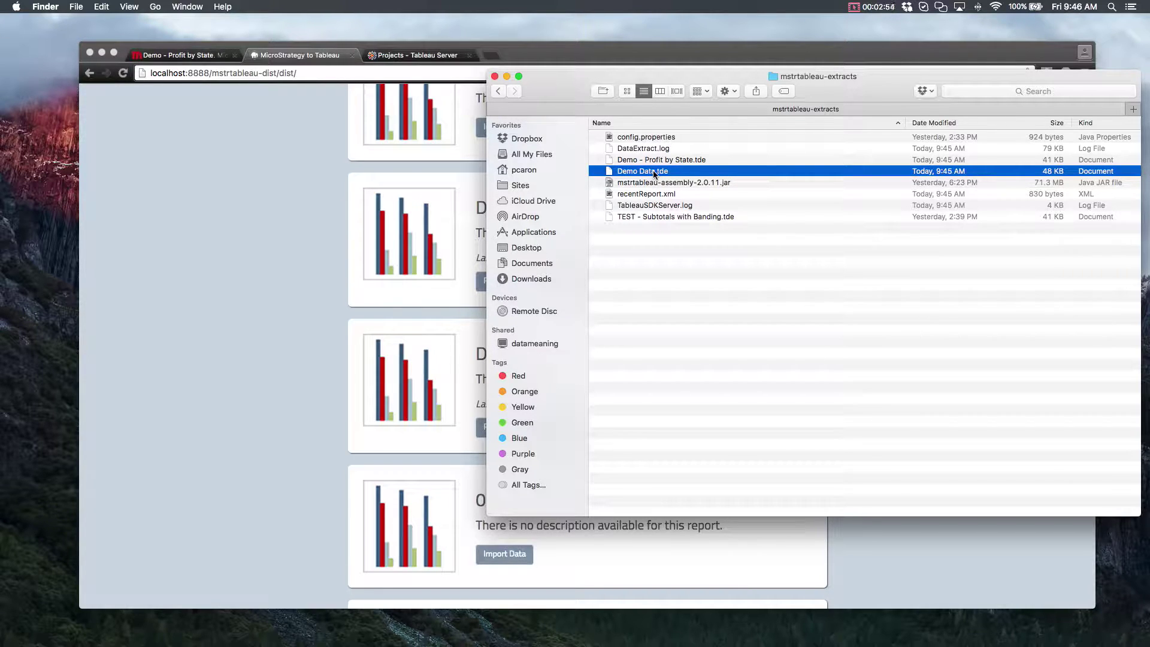
left_click(692, 160)
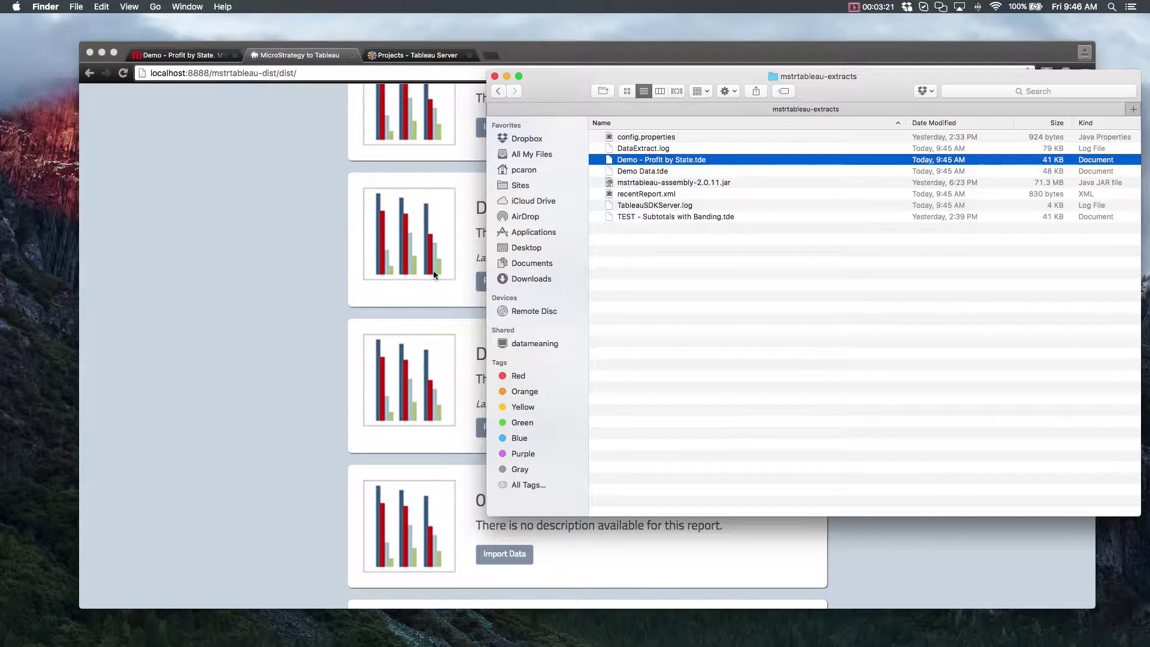
left_click(290, 292)
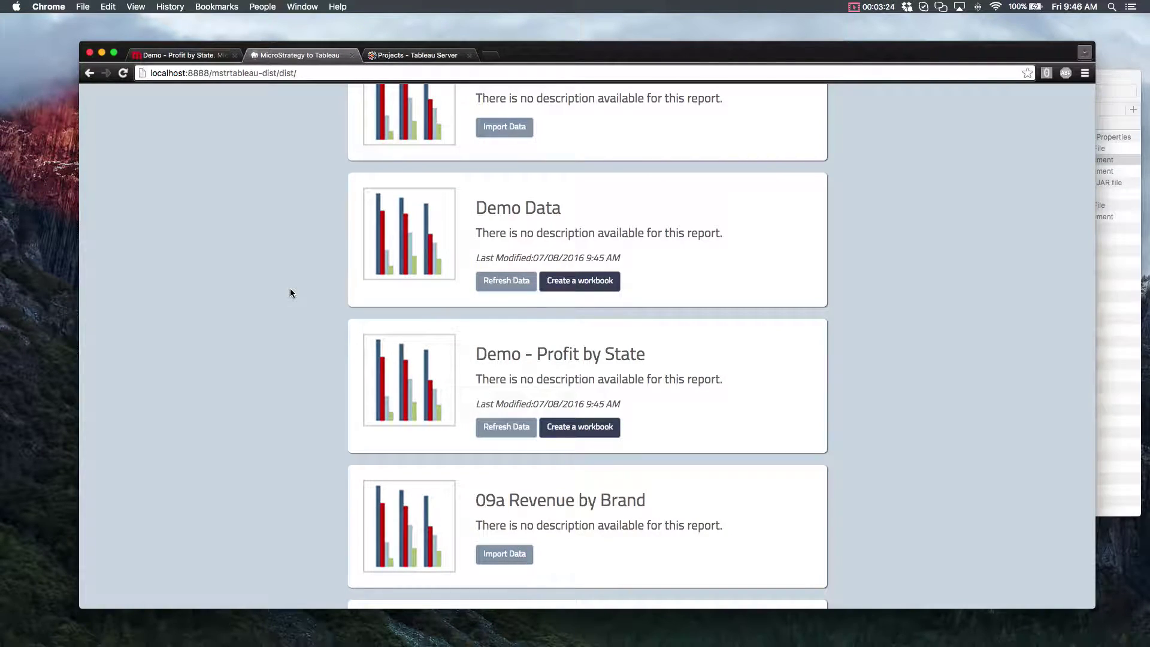
left_click(414, 59)
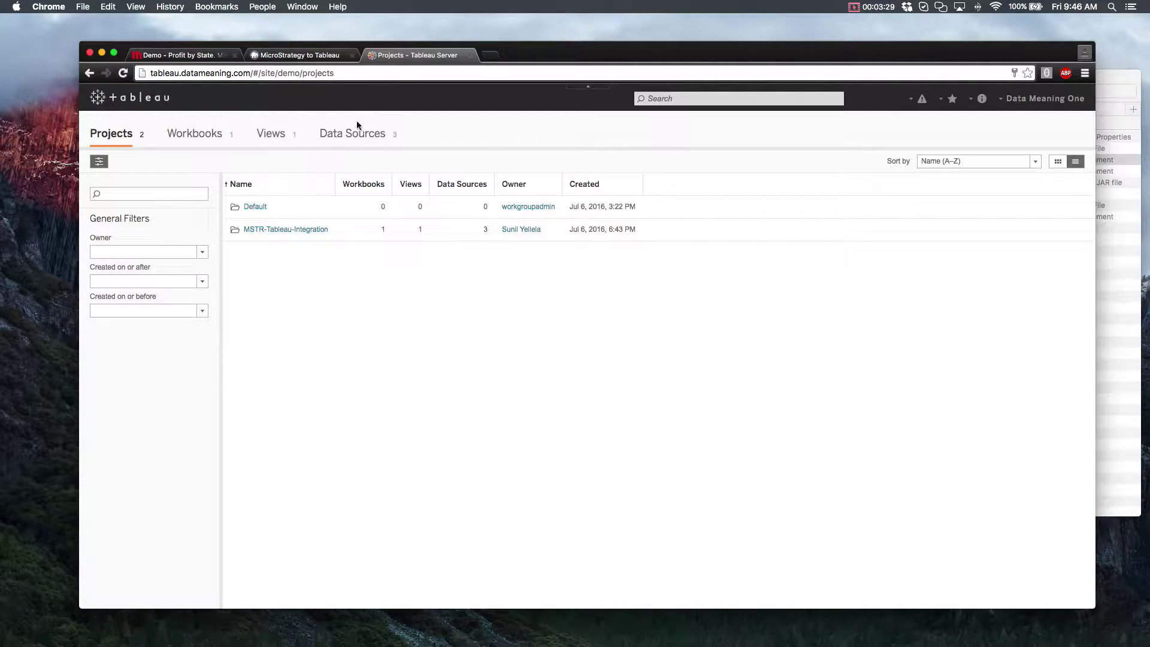
left_click(314, 230)
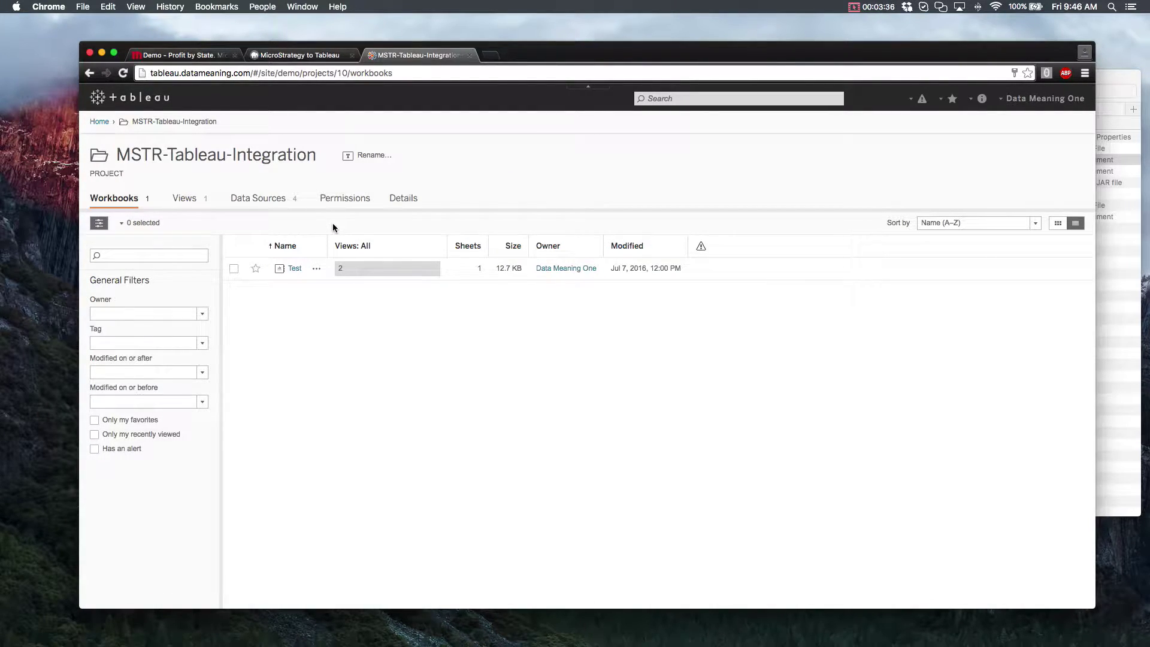
left_click(271, 208)
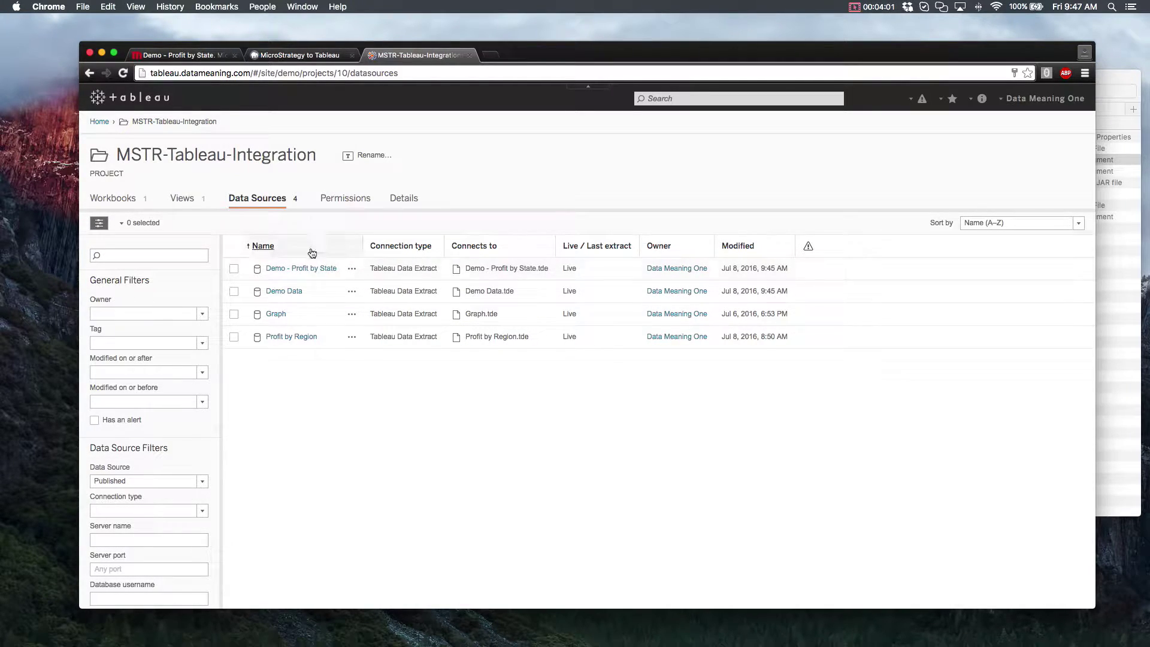
left_click(307, 58)
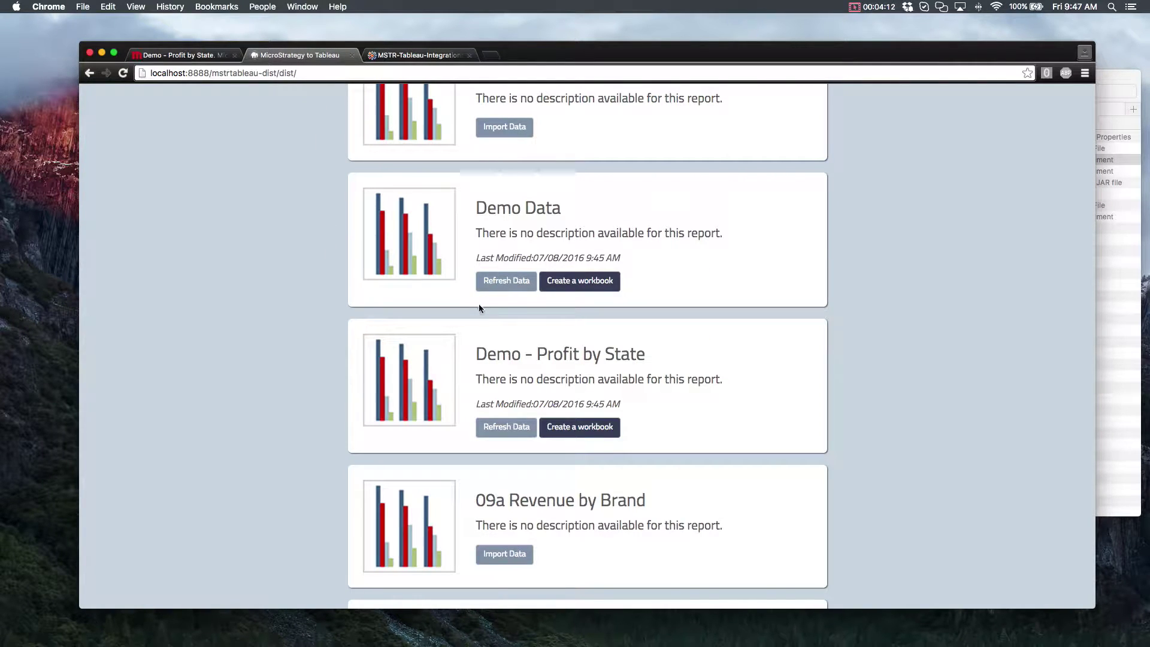
- Create a Tableau workbook from the Demo - Profit by State card and select Customer State
left_click(574, 428)
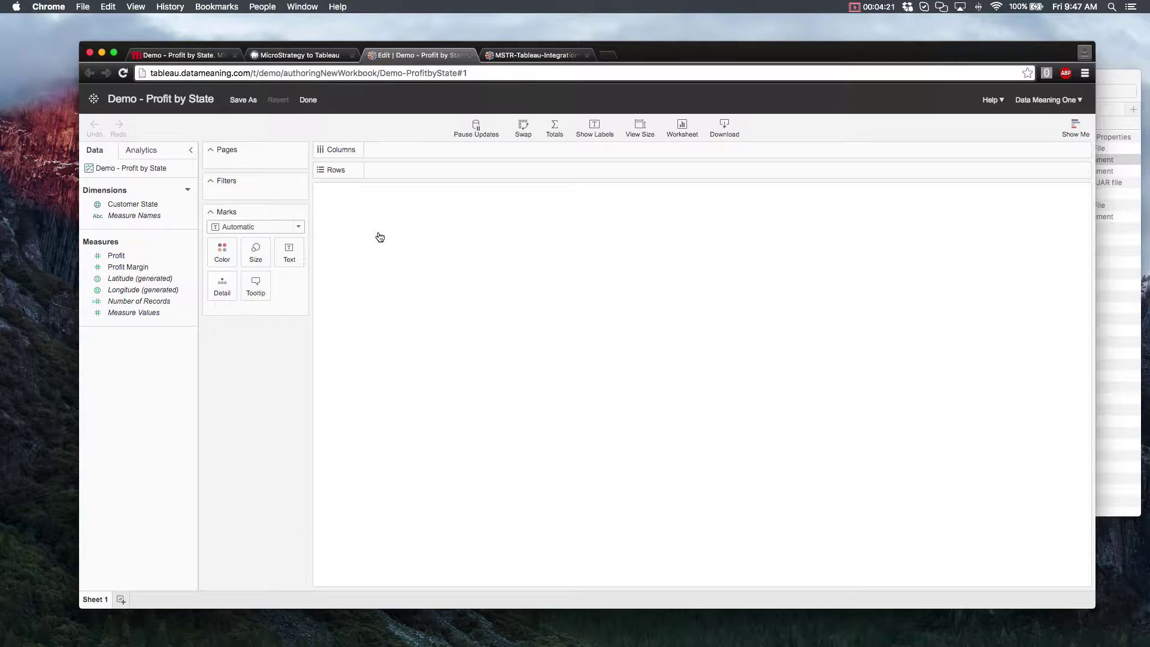
left_click(122, 205)
- Put Customer State on Columns and Profit on Rows to chart SUM(Profit) per state
left_click_drag(132, 204, 395, 150)
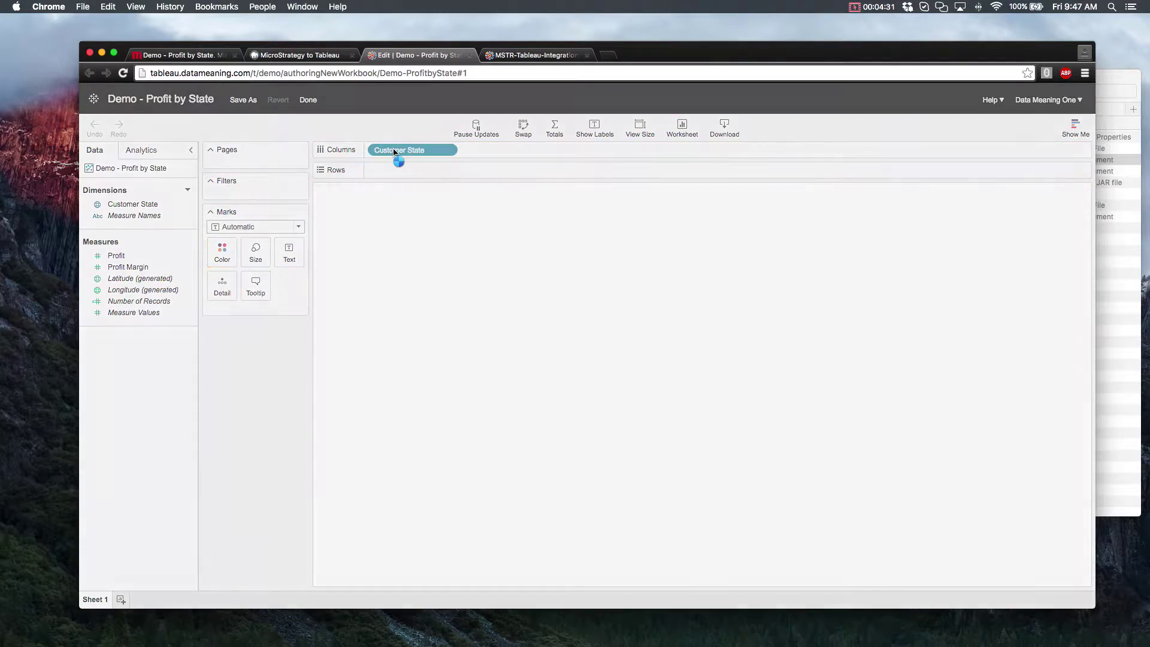
left_click(118, 255)
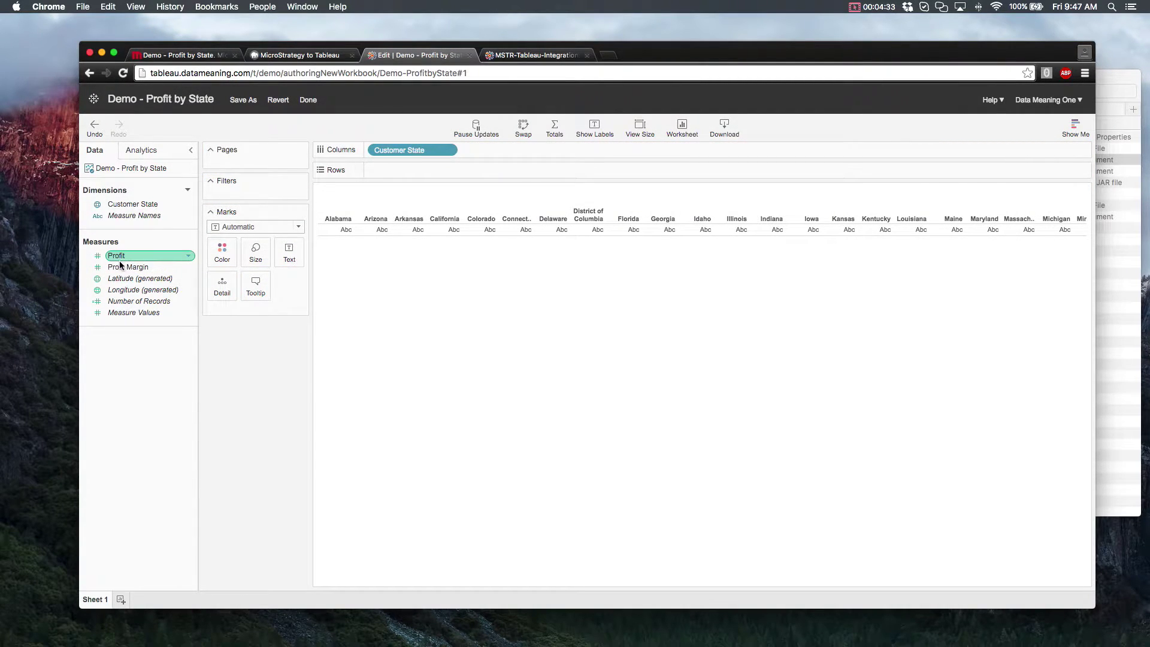
left_click_drag(117, 255, 402, 174)
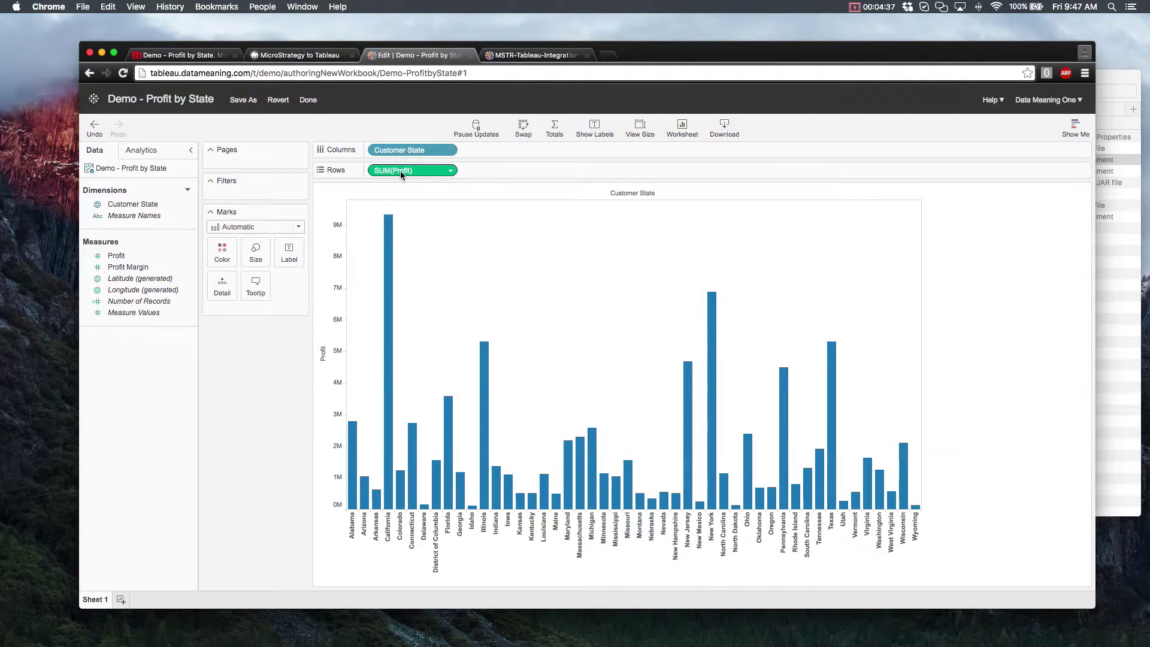
mouse_move(354, 500)
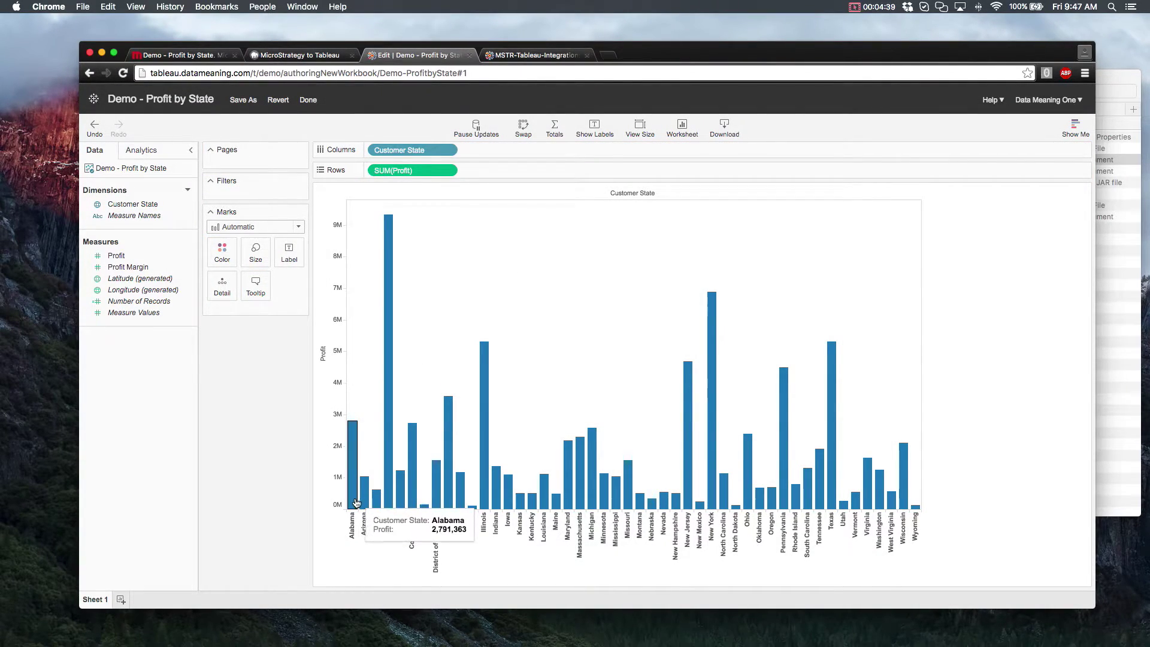
mouse_move(390, 495)
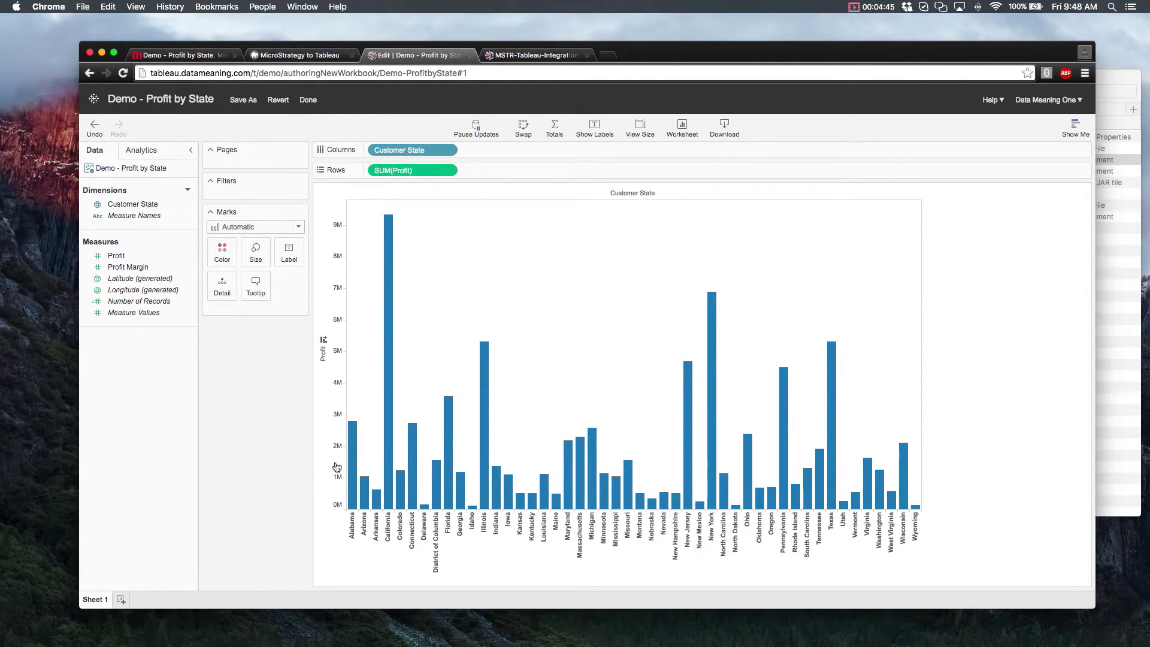
- Compare the MicroStrategy report's Profit values with the Tableau chart, then return to the integration list
left_click(177, 59)
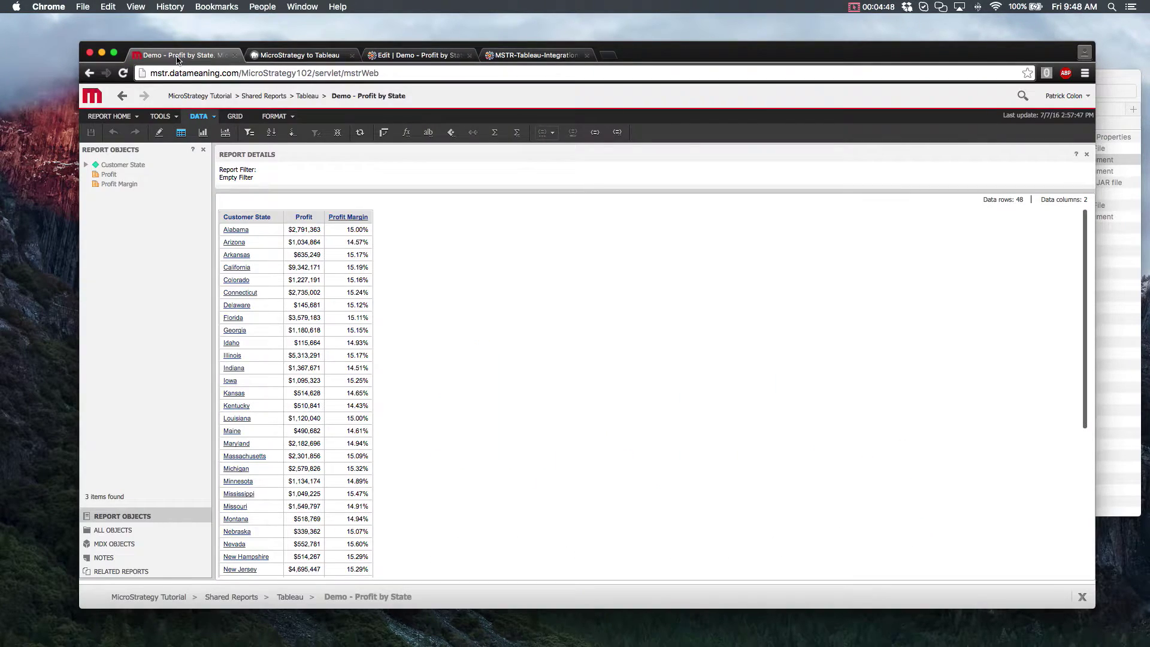
left_click(390, 54)
mouse_move(395, 268)
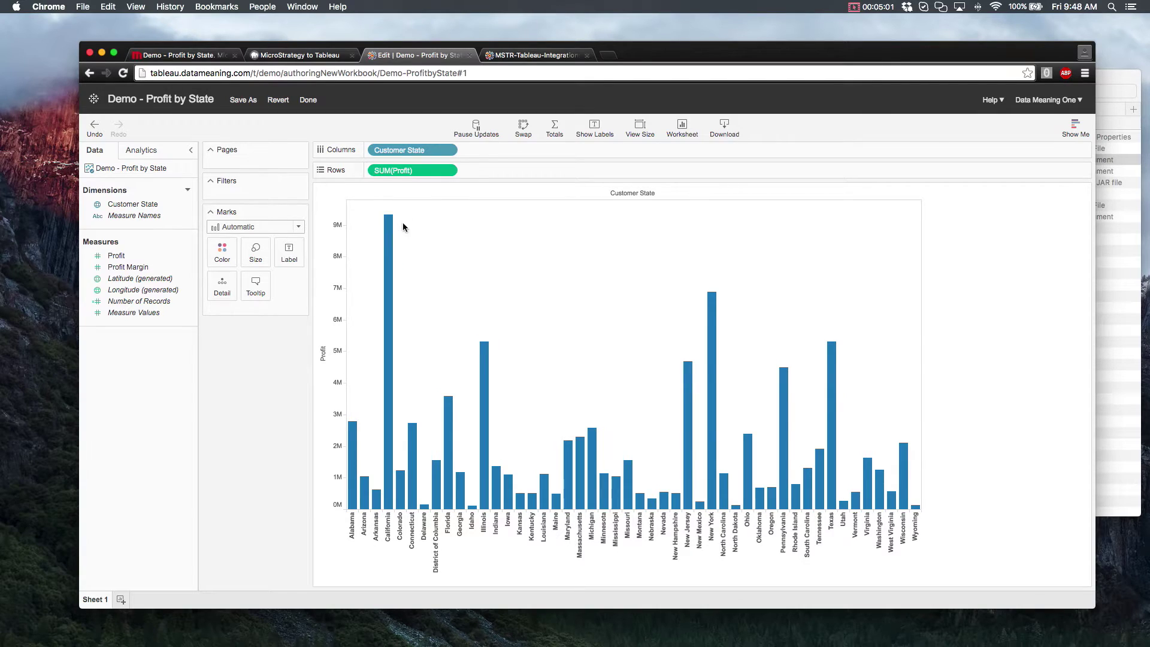
left_click(302, 59)
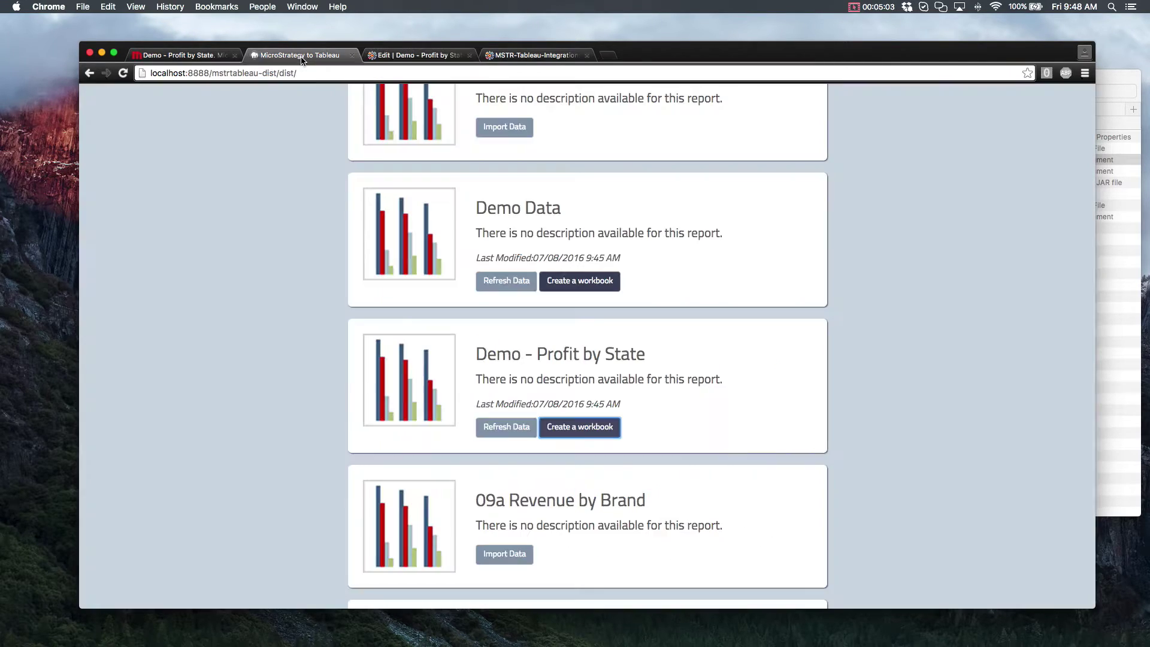